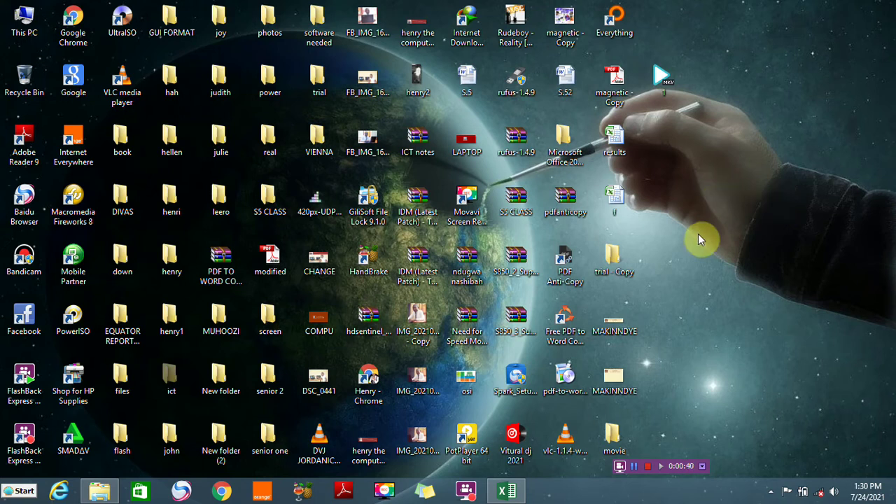
Switch to the subtotal workbook in Excel, merge and center cells A1:E1, and enter the title SUBTOTAL
left_click(506, 492)
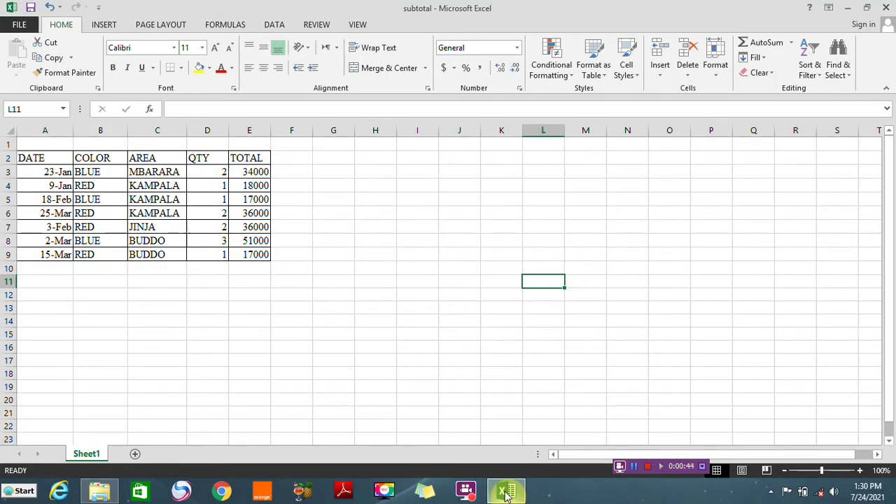
left_click(453, 277)
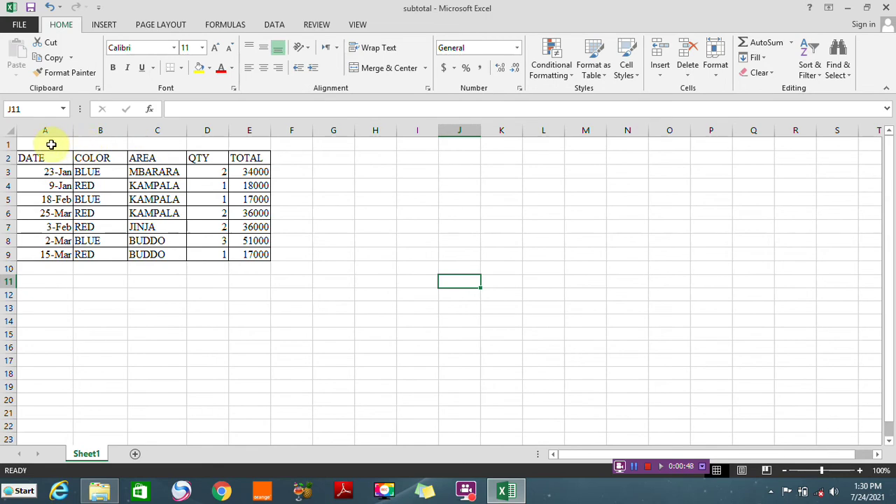
left_click_drag(52, 144, 235, 142)
left_click(375, 70)
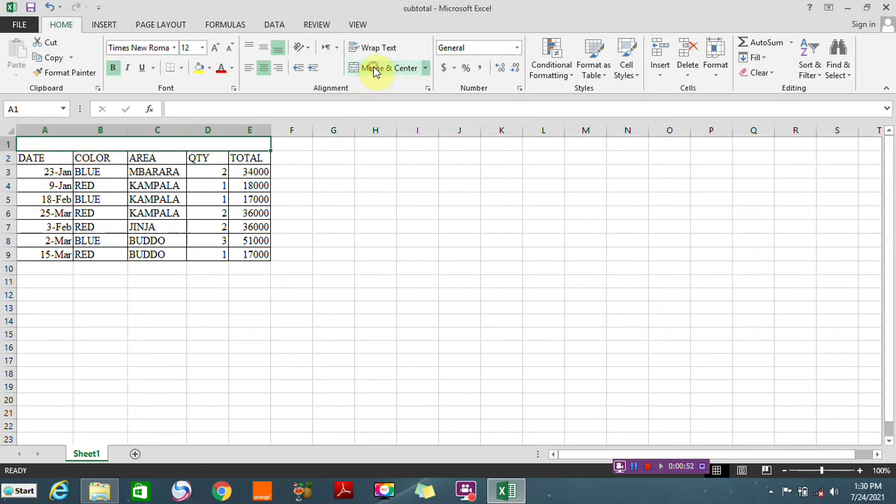
type("SUBTOTAL")
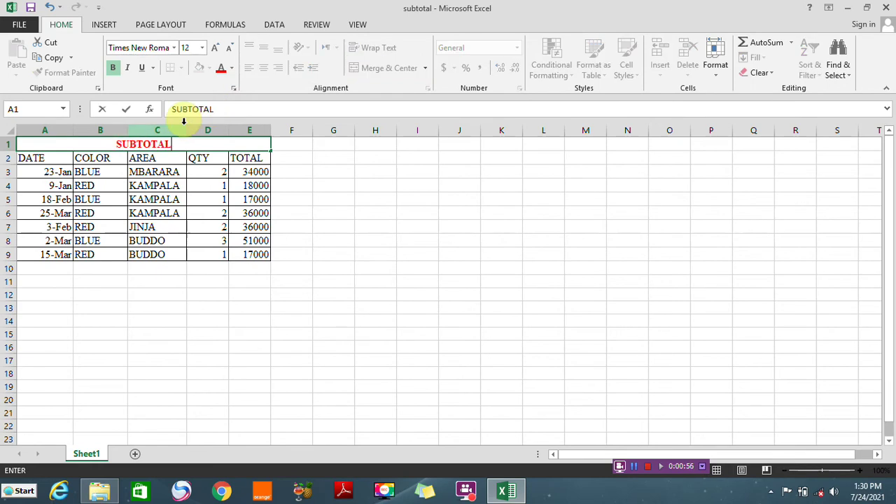
left_click(373, 269)
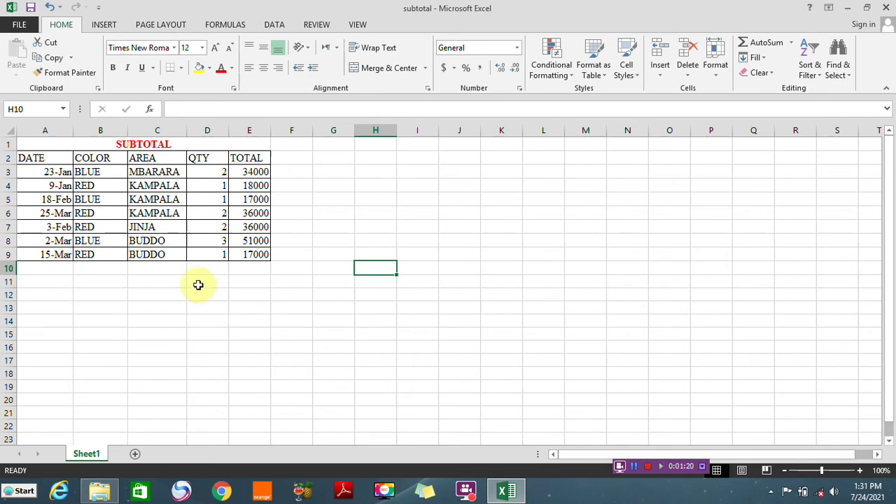
Make the column headings in A2:E2 bold and red
left_click(66, 158)
left_click_drag(66, 157, 245, 156)
left_click(114, 69)
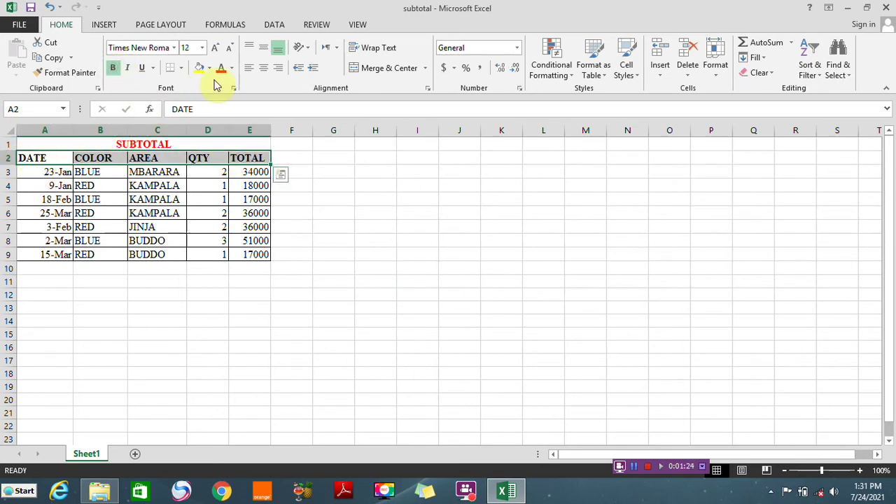
left_click(222, 69)
left_click(474, 305)
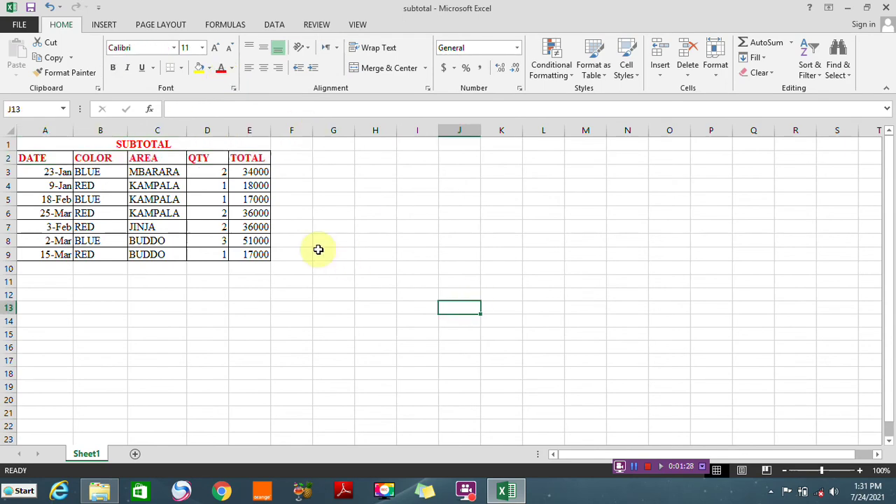
Sort the table by the AREA column from A to Z, expanding the selection to include the neighbouring columns
left_click_drag(142, 172, 146, 255)
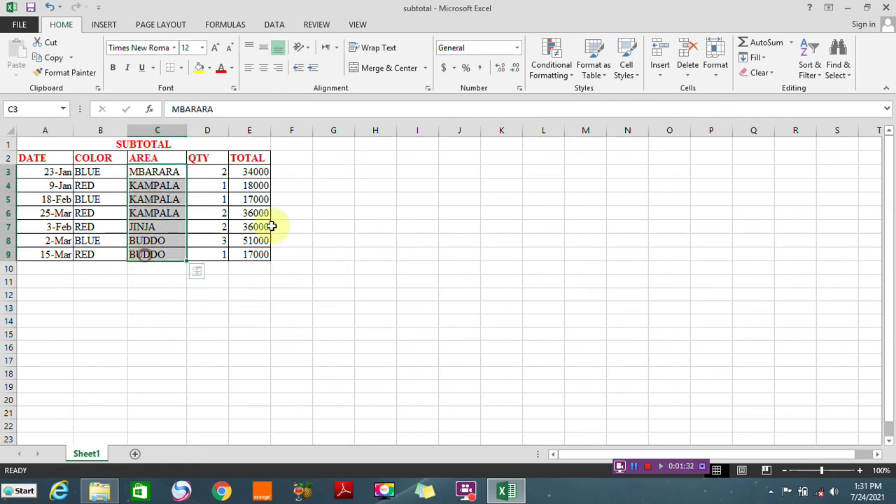
left_click(806, 73)
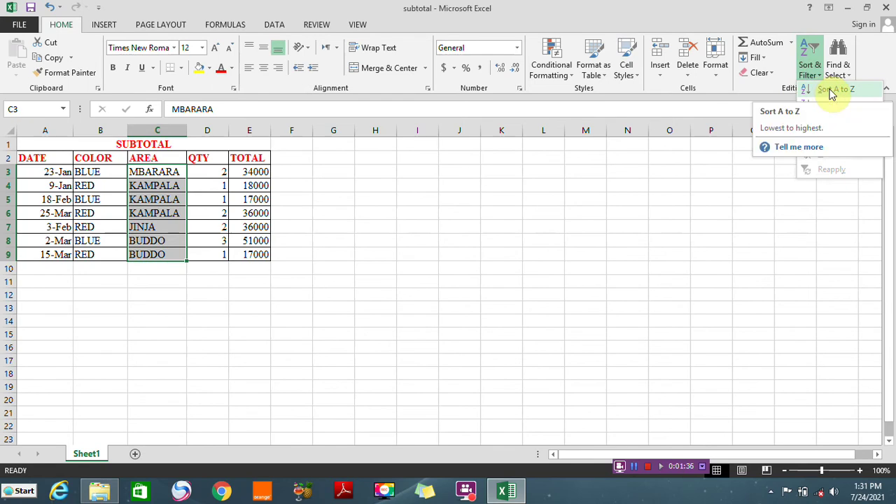
left_click(831, 93)
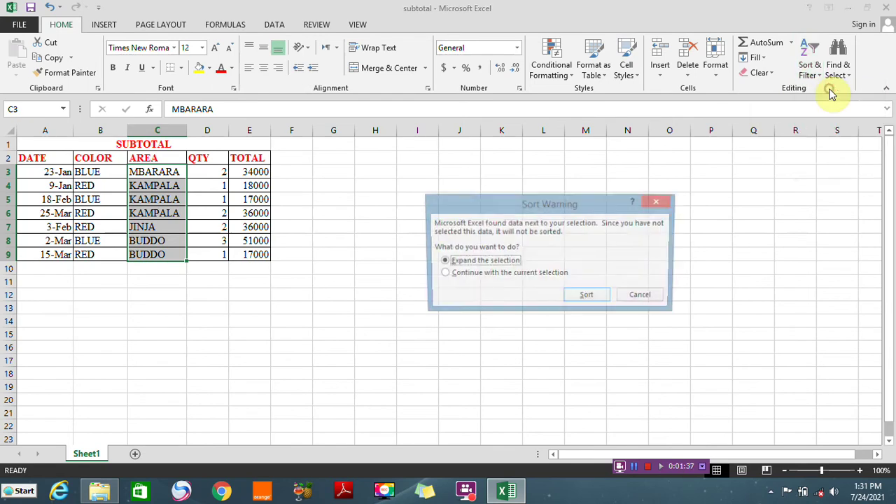
left_click(588, 298)
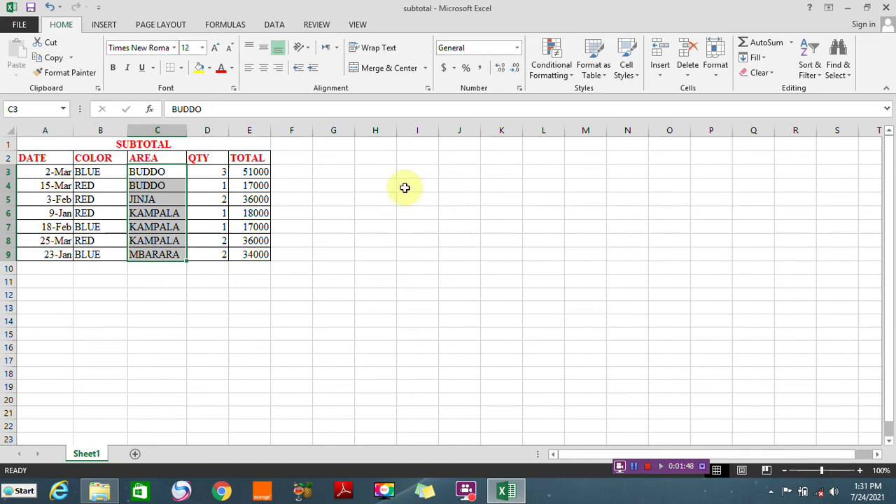
Start the Subtotal command on the sorted table and set it to group at each change in AREA
left_click(275, 25)
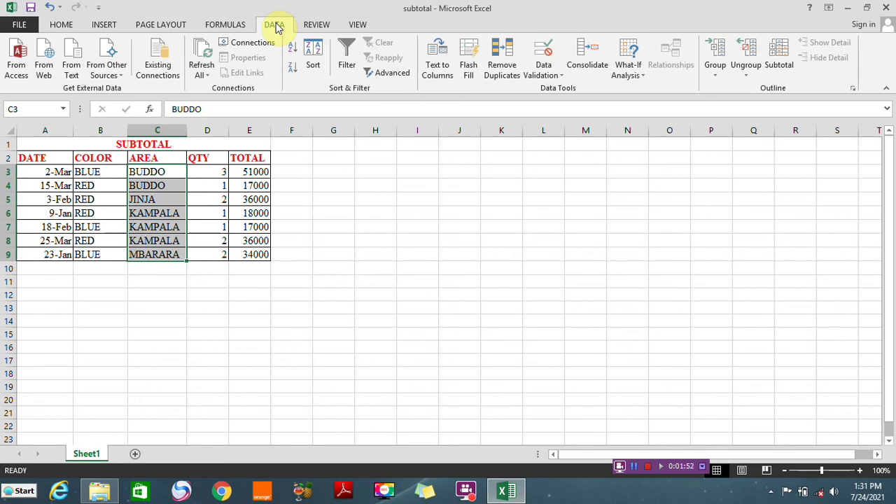
left_click(168, 195)
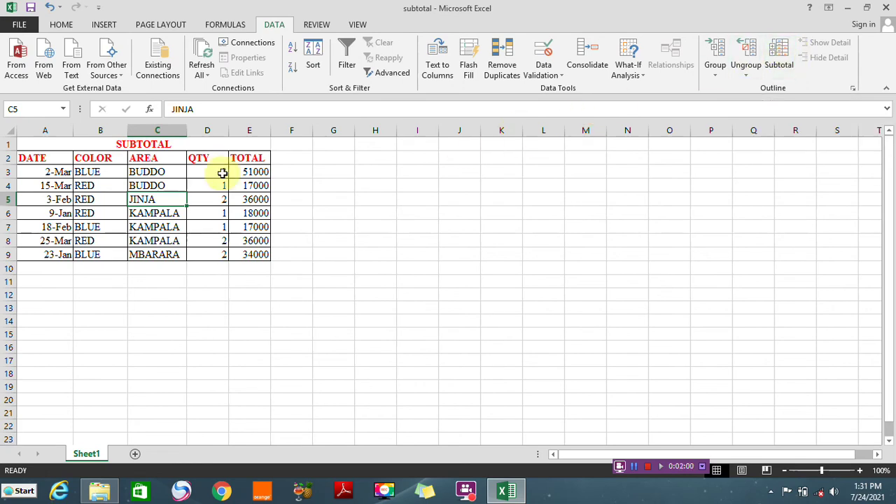
left_click(151, 174)
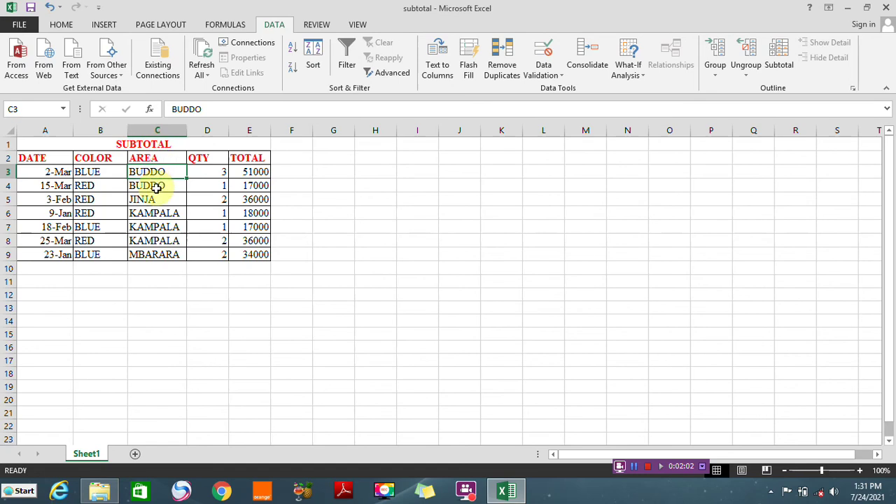
left_click(782, 56)
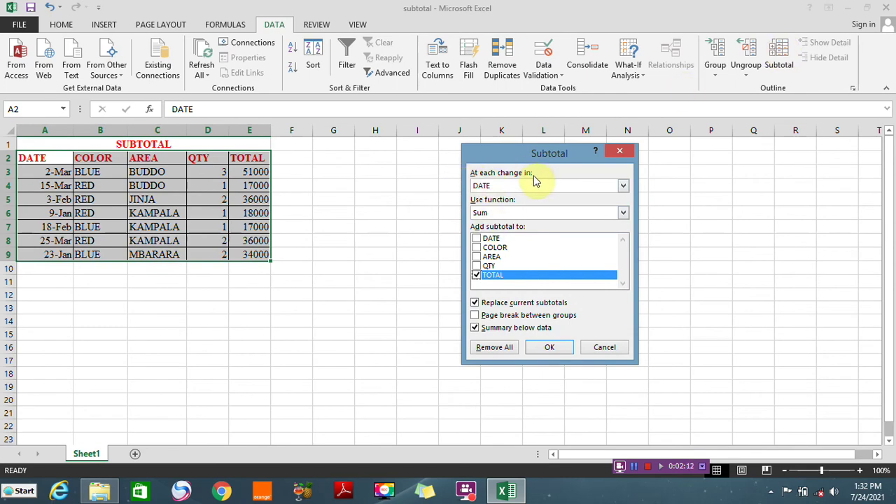
left_click(623, 185)
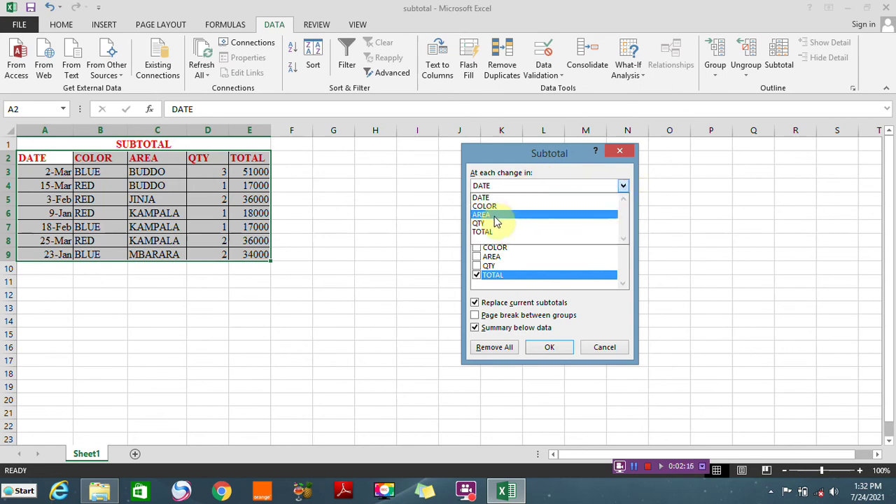
left_click(495, 215)
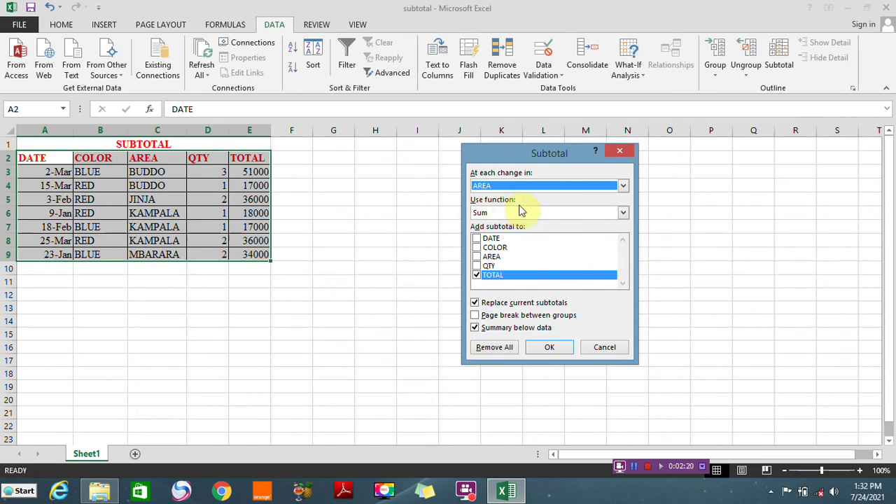
Use the Sum function with only the TOTAL column ticked for subtotals, and apply the subtotals to the table
left_click(623, 213)
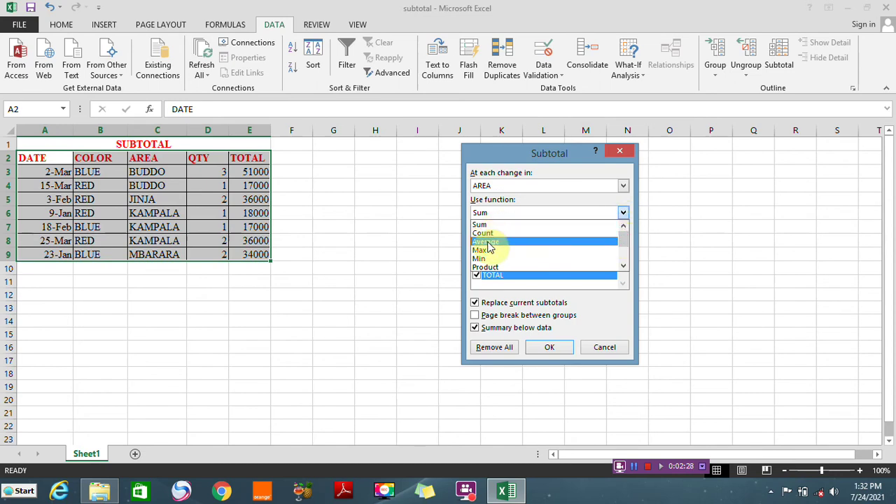
left_click_drag(621, 247, 620, 226)
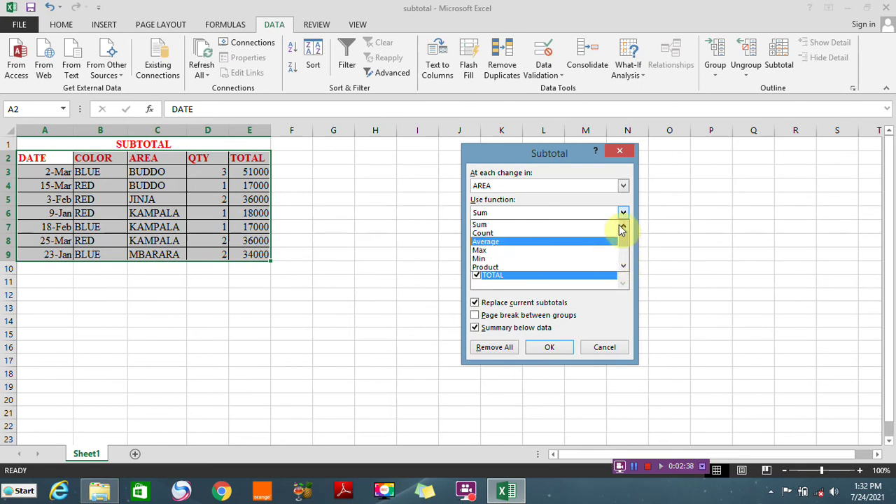
left_click(488, 225)
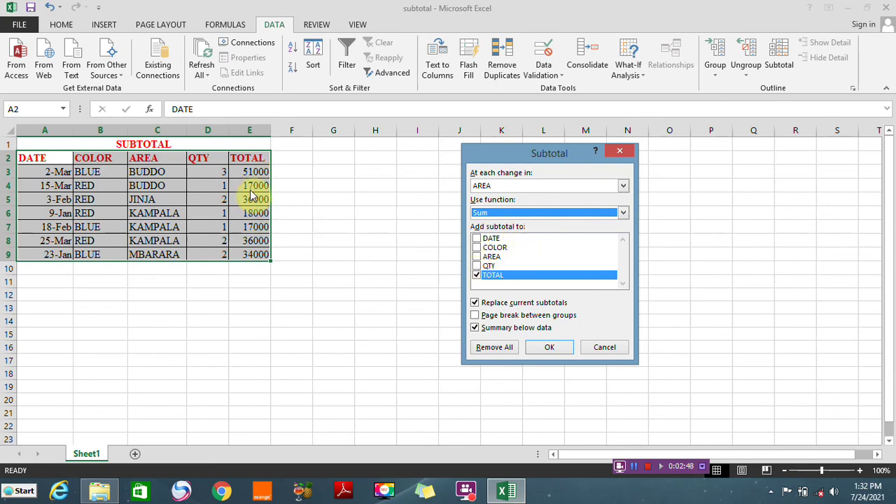
left_click(477, 267)
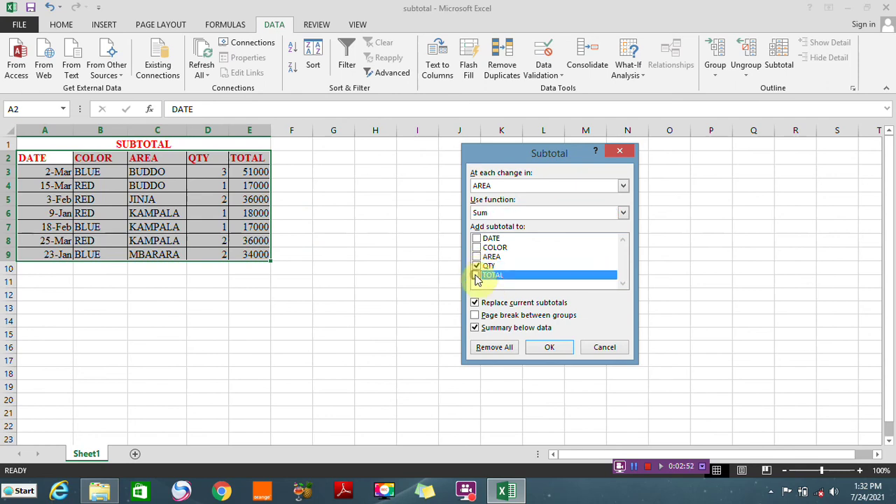
left_click(477, 267)
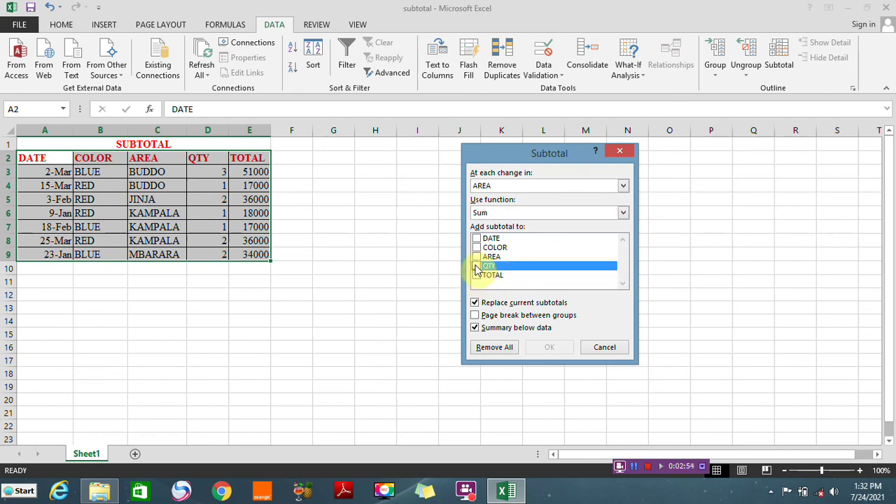
left_click(476, 276)
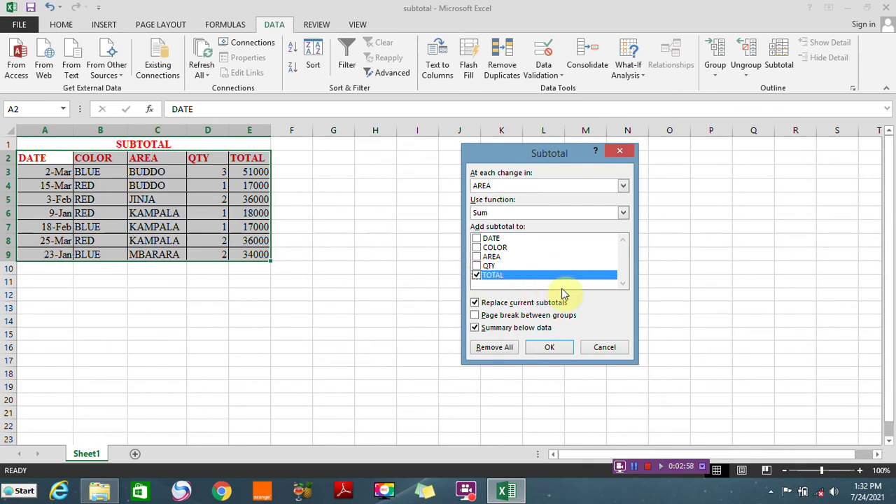
left_click(550, 347)
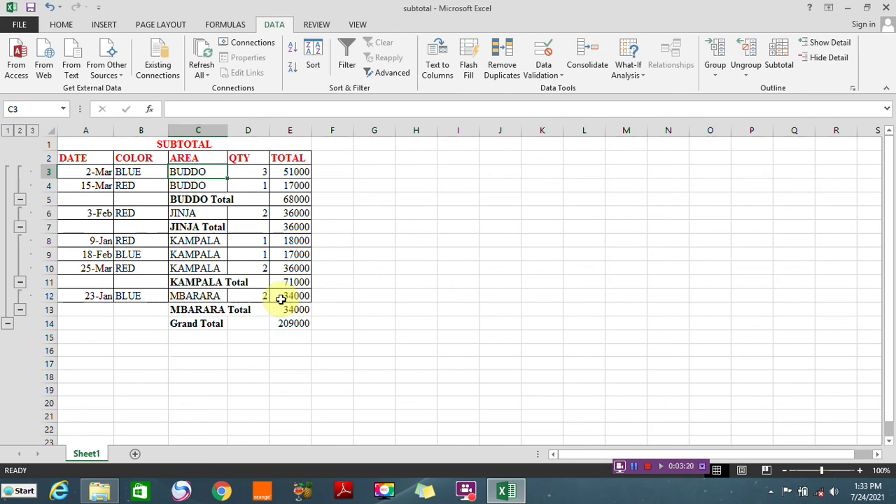
Examine the subtotalled table at outline levels 1, 2 and 3, ending with all detail rows shown
left_click(8, 131)
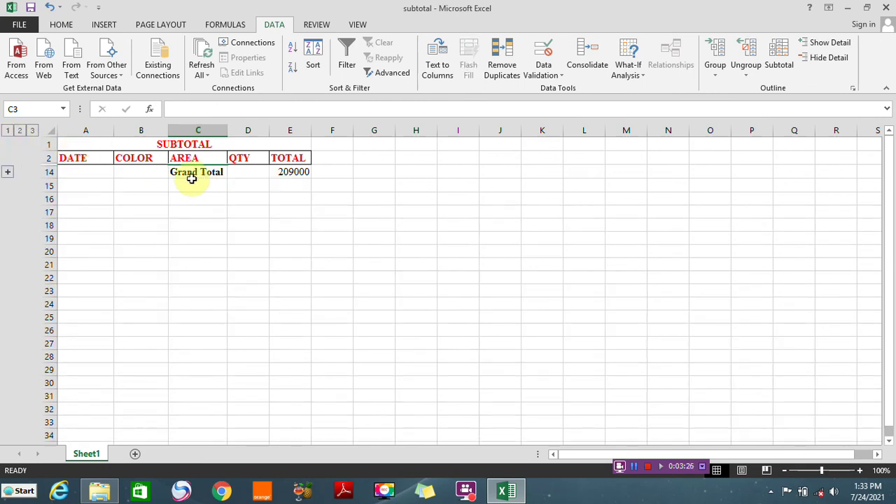
left_click(20, 131)
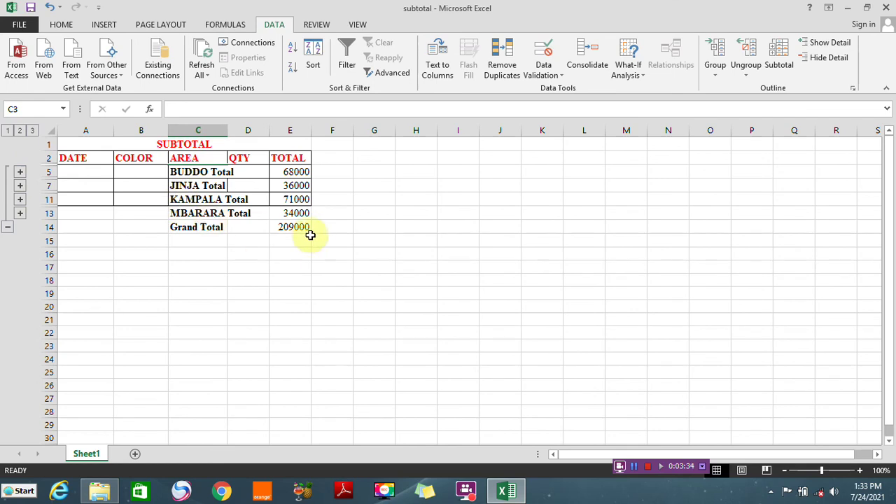
left_click(32, 131)
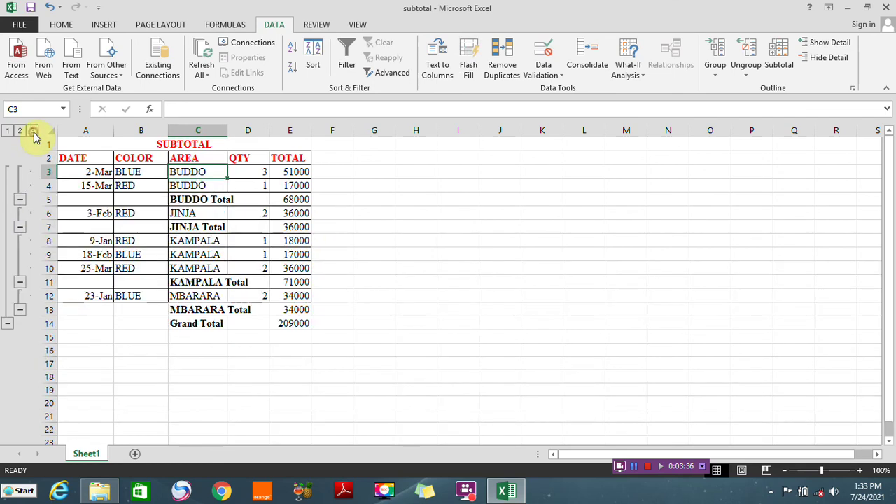